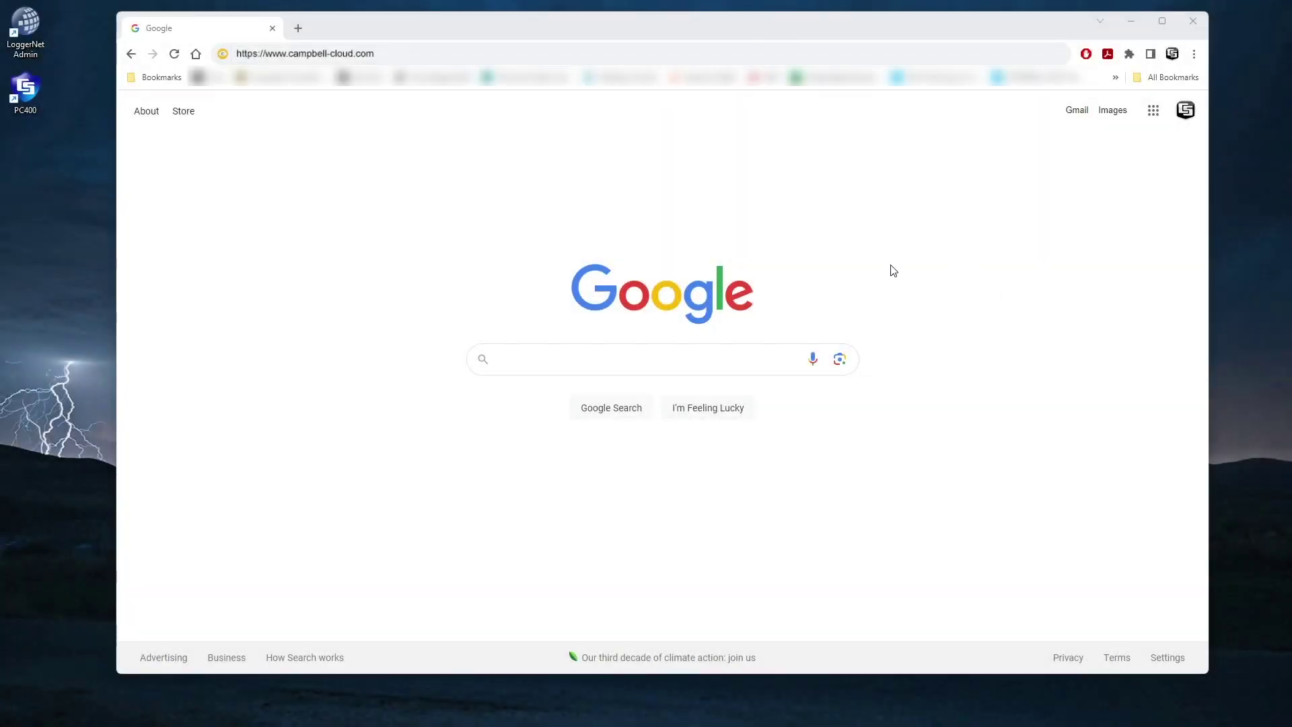
click(512, 52)
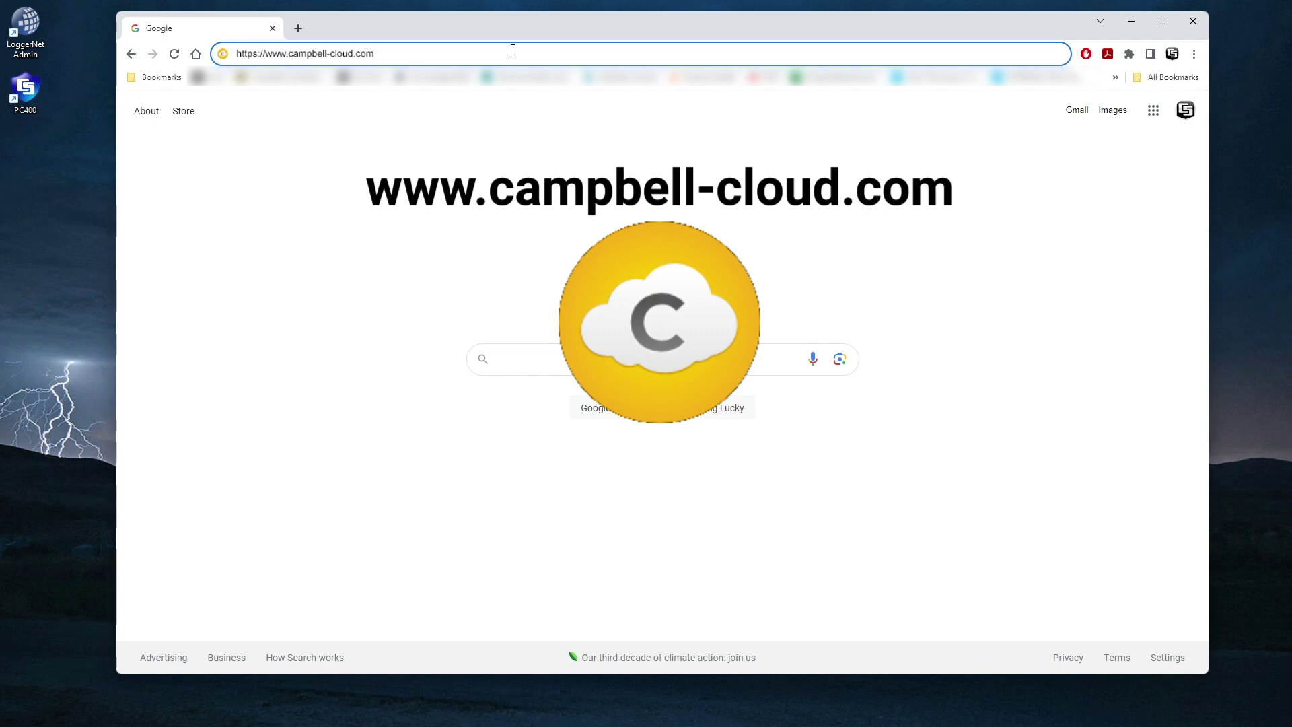
key(Return)
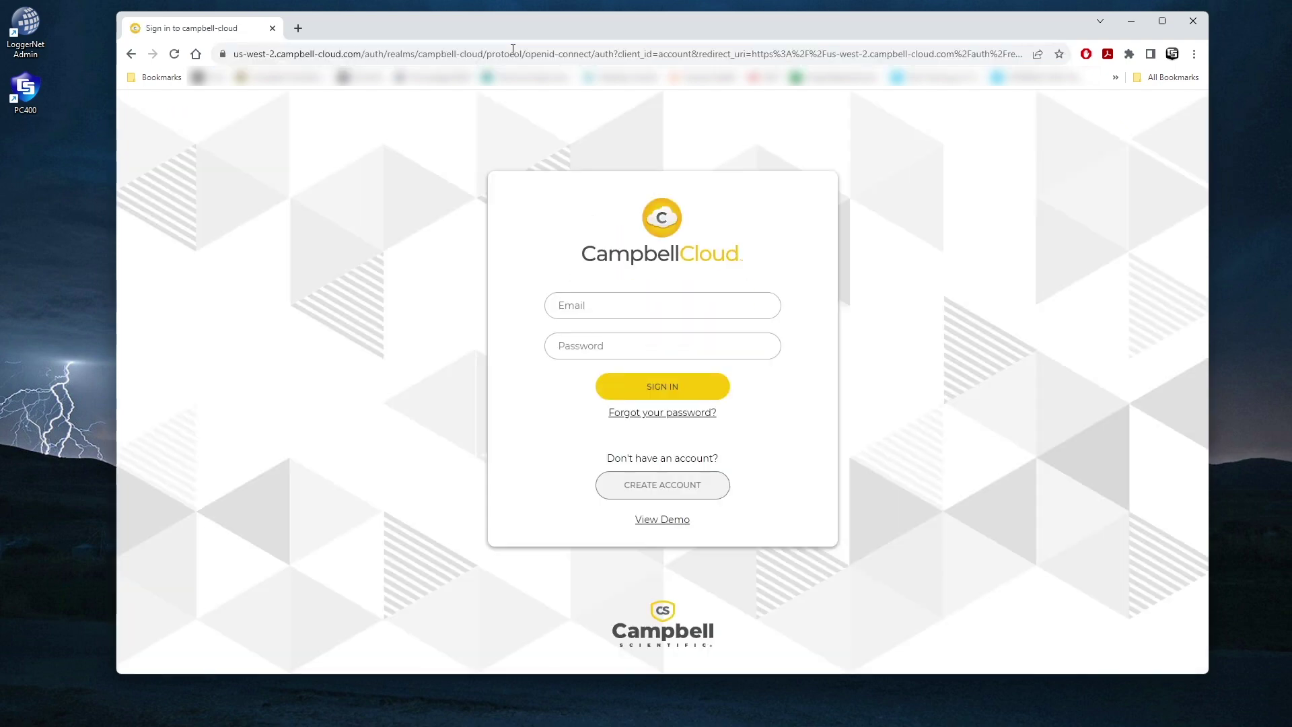
- Choose Create Account and continue signing up under New Organization Account
click(632, 492)
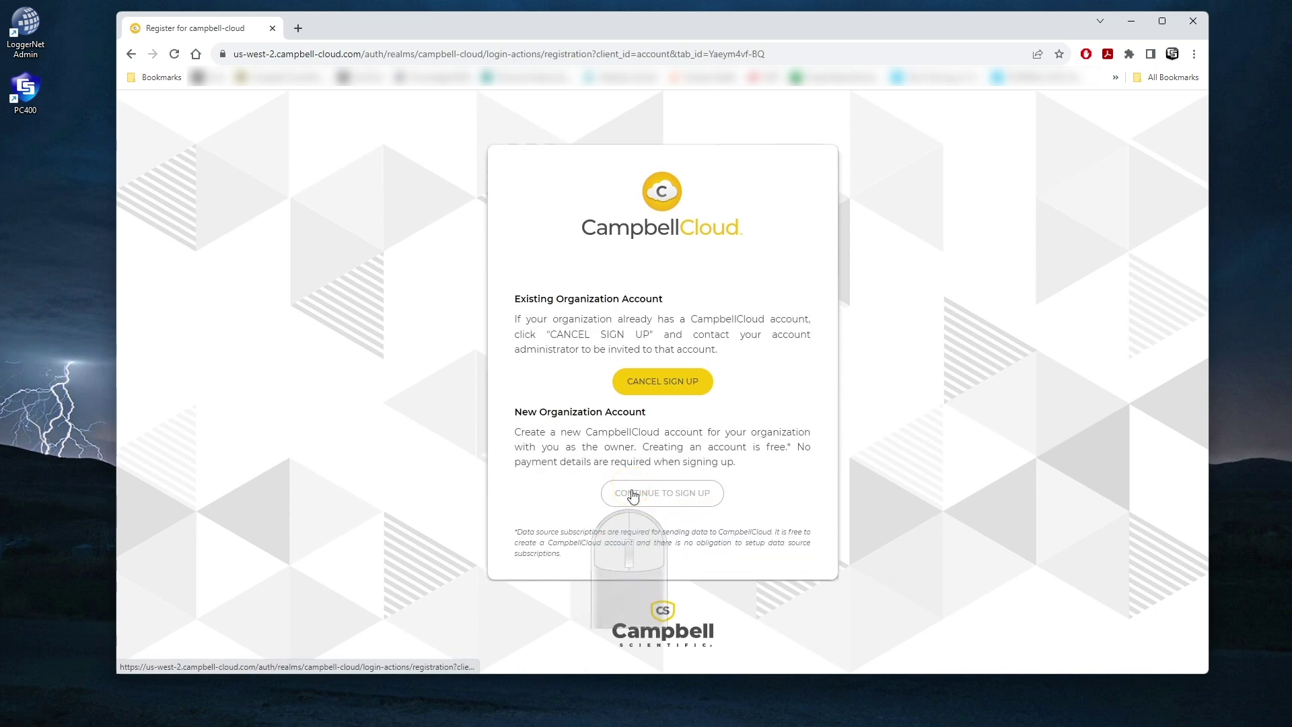
click(632, 495)
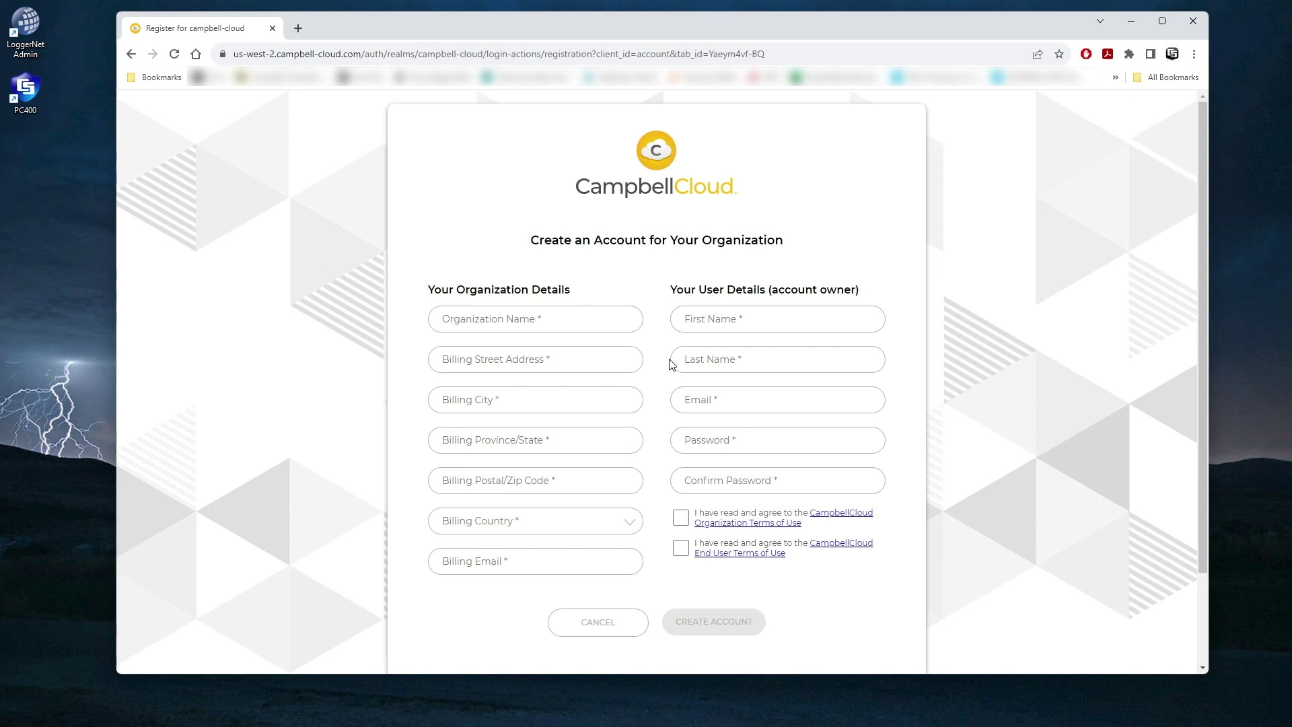
- Enter the Studio 538 organization name, billing address with United States as country, and billing email
click(559, 320)
text(Studio)
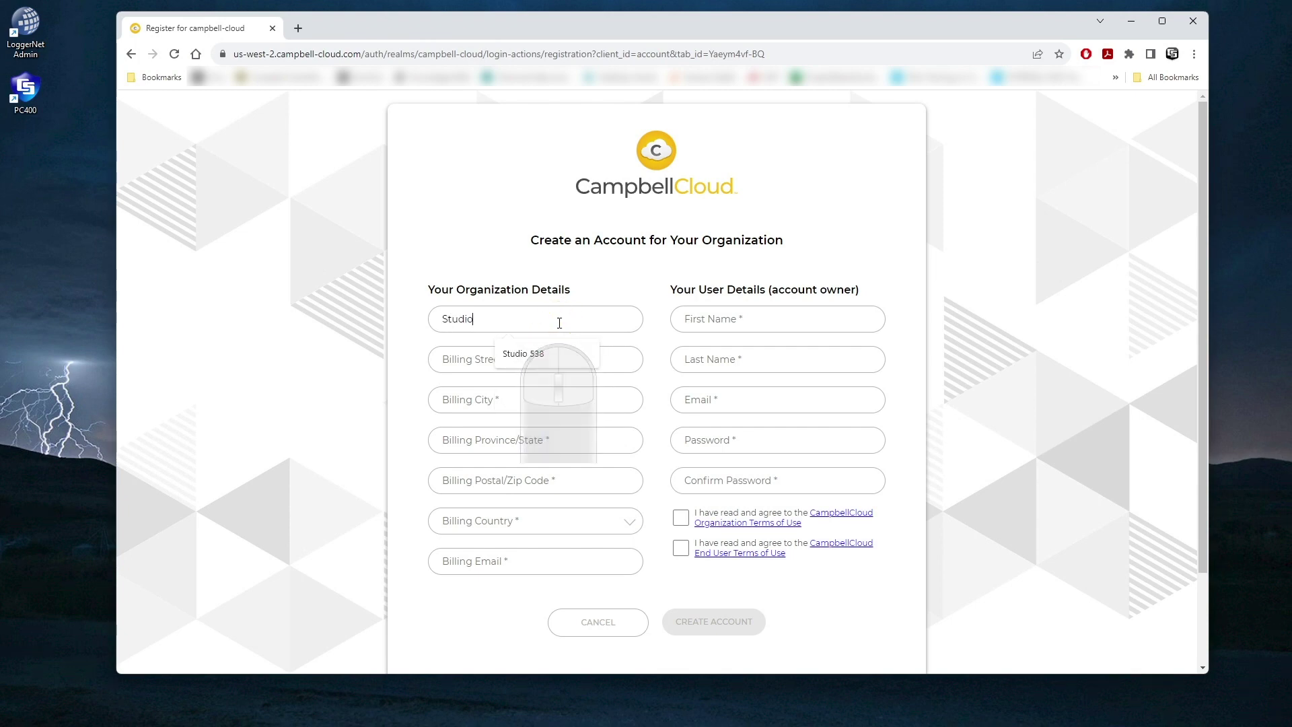
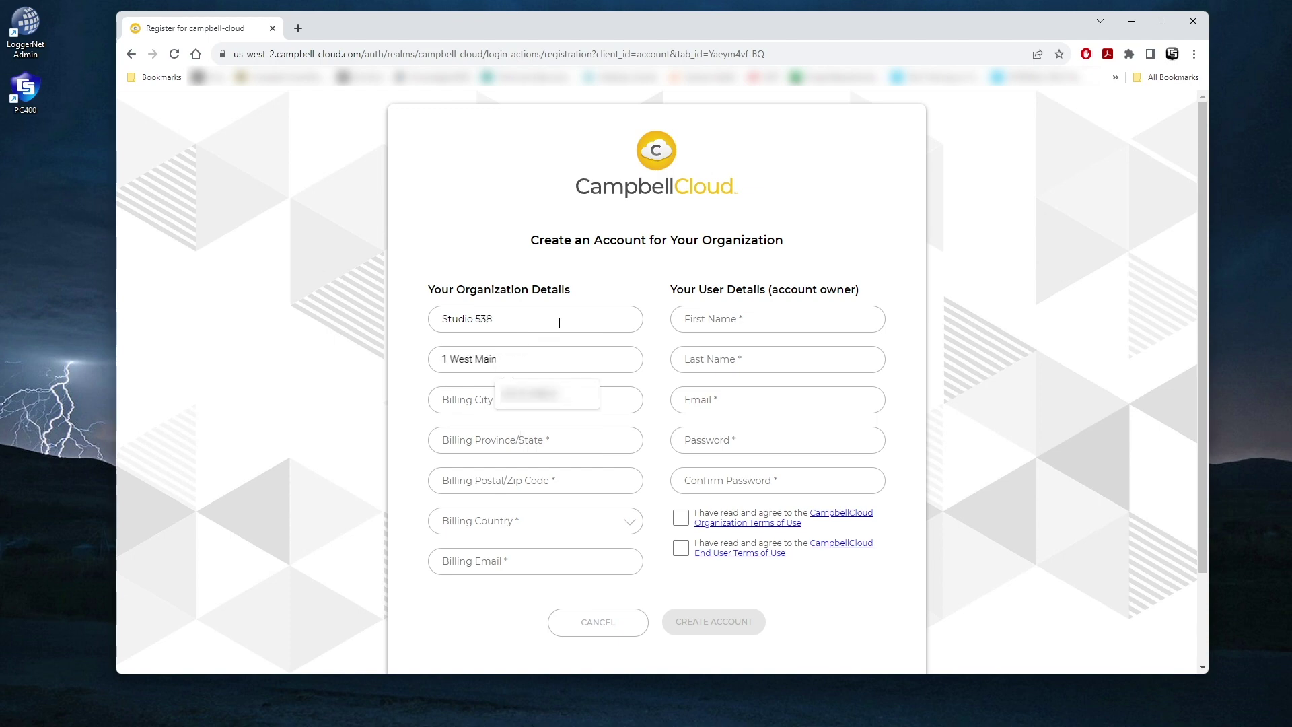
key(Tab)
text(Logan)
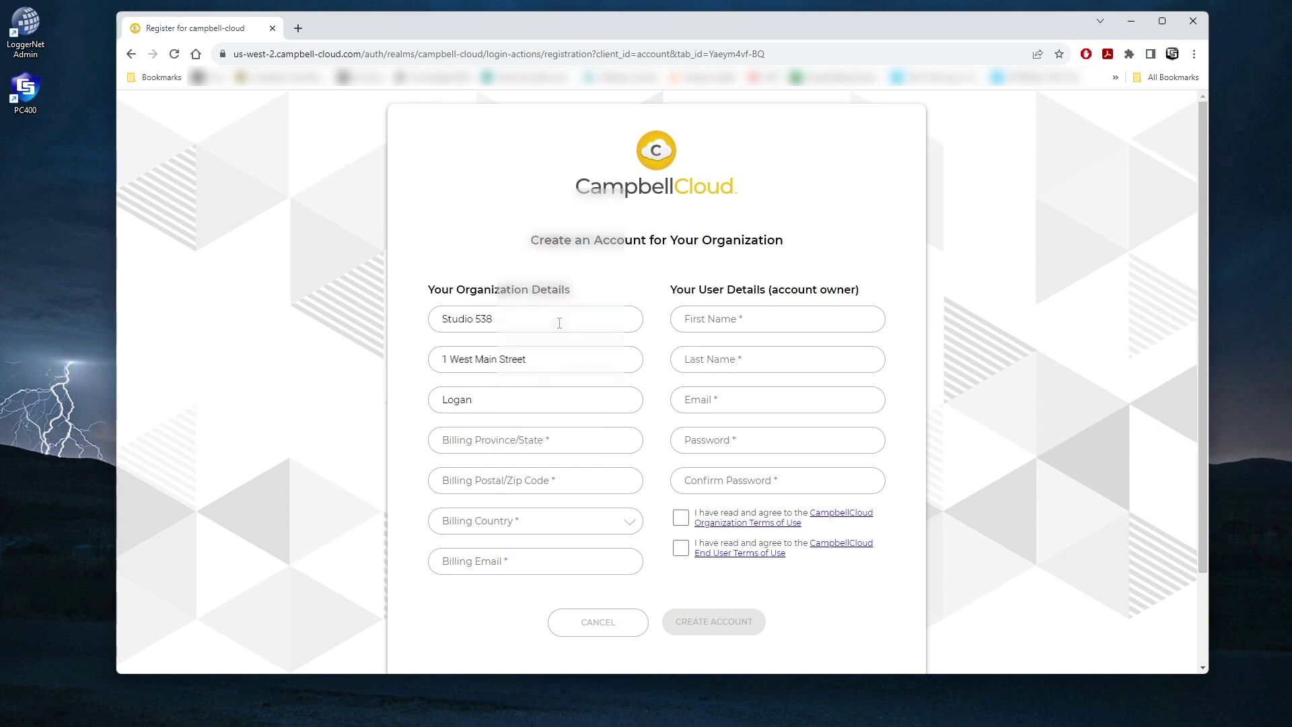
key(Tab)
text(Utah)
key(Tab)
text(84321)
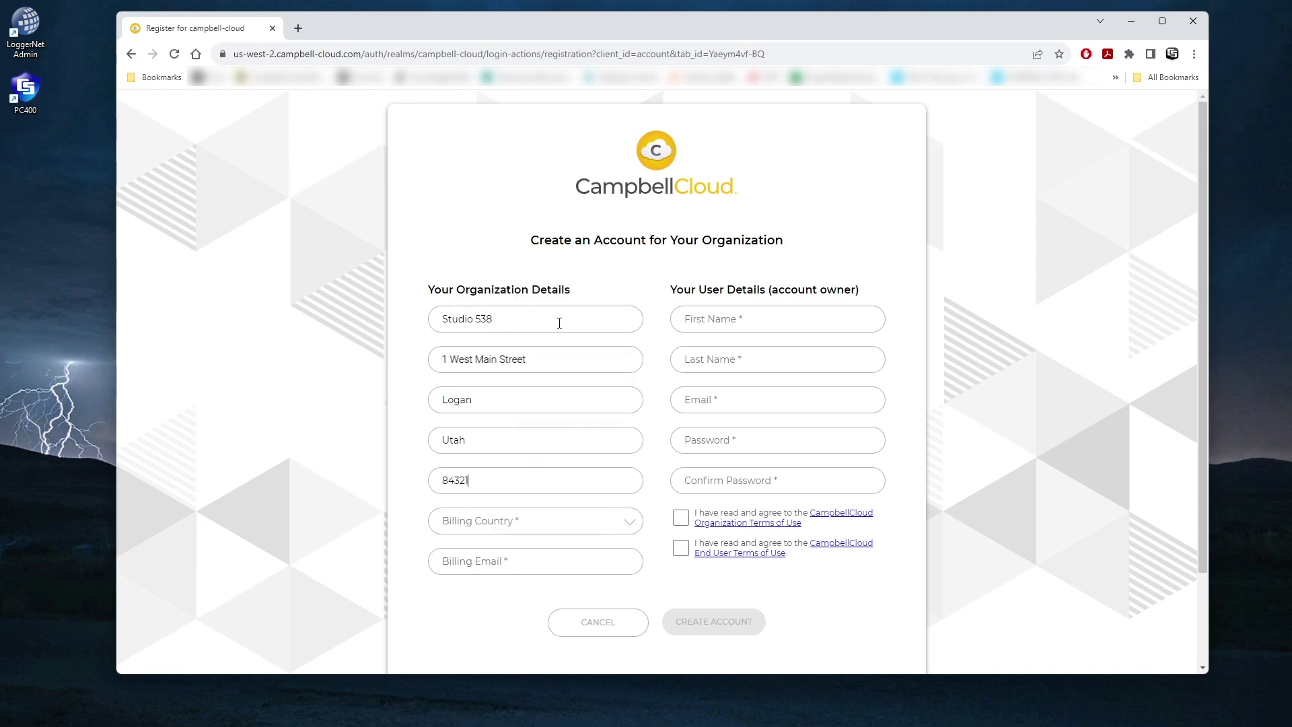
click(625, 521)
scroll(639, 579, down, 15)
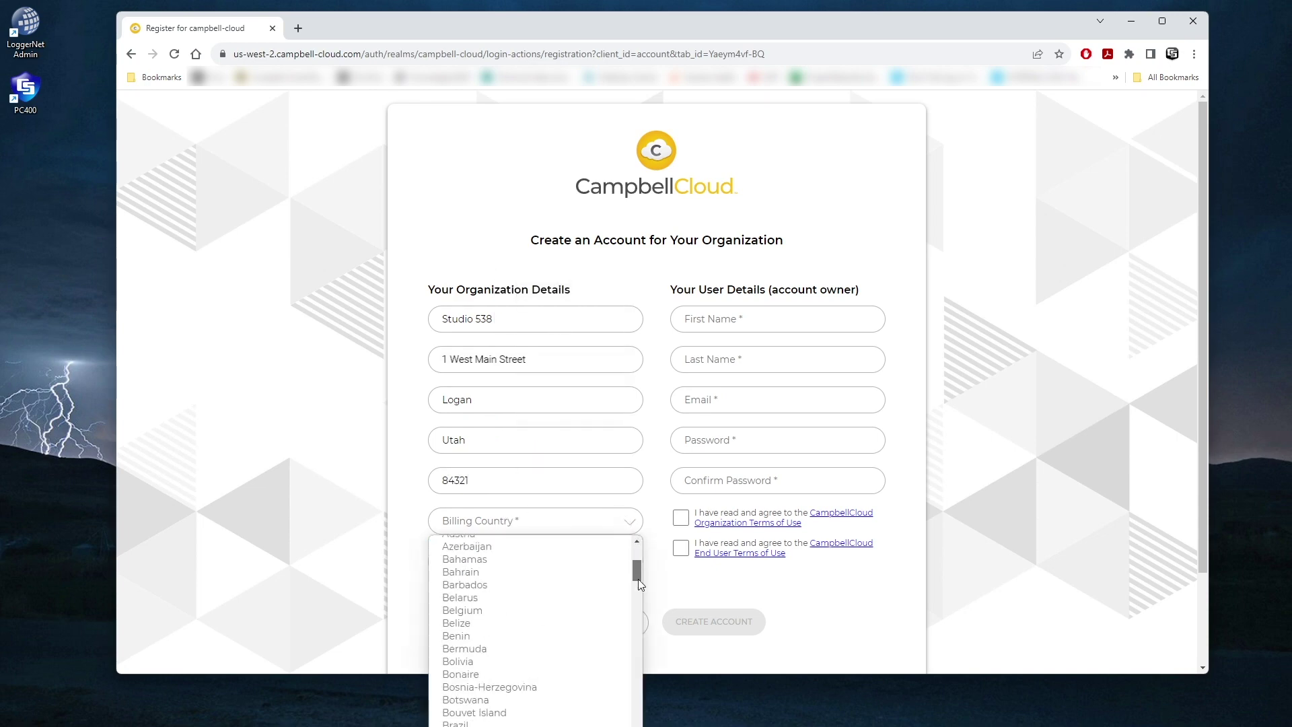
scroll(638, 579, down, 15)
scroll(535, 626, down, 3)
click(513, 681)
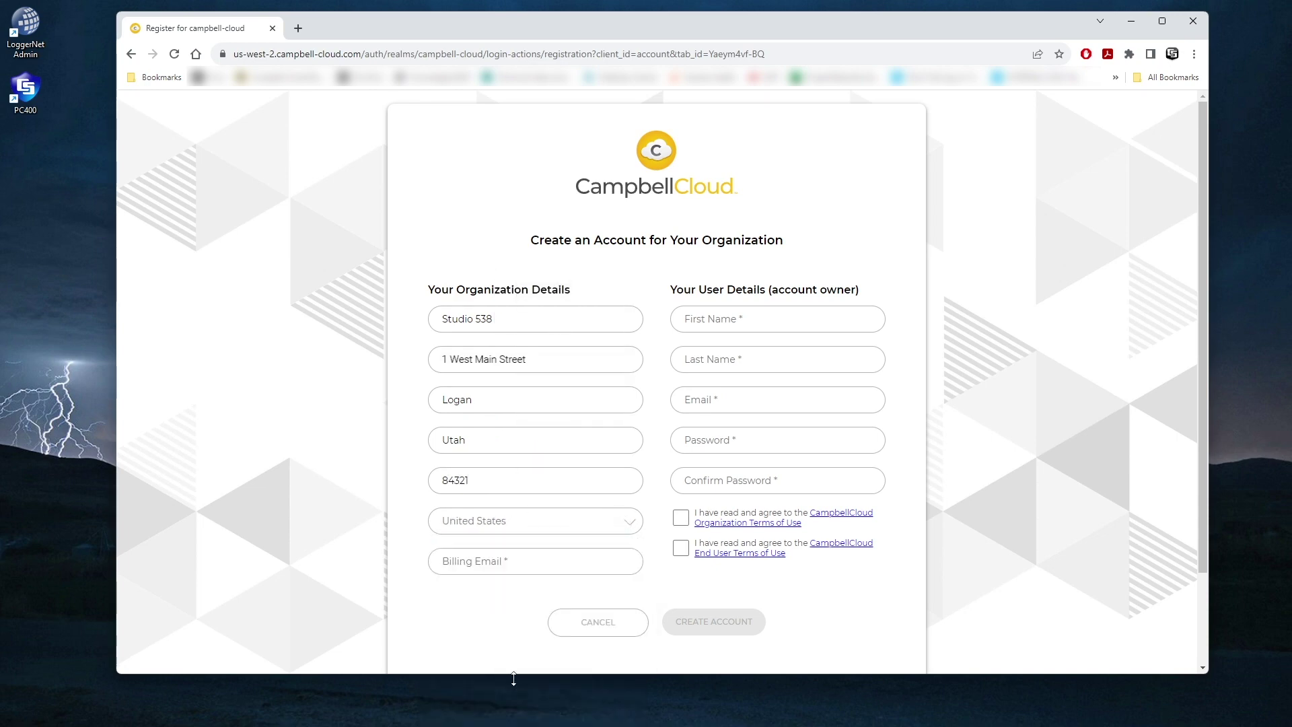
click(588, 560)
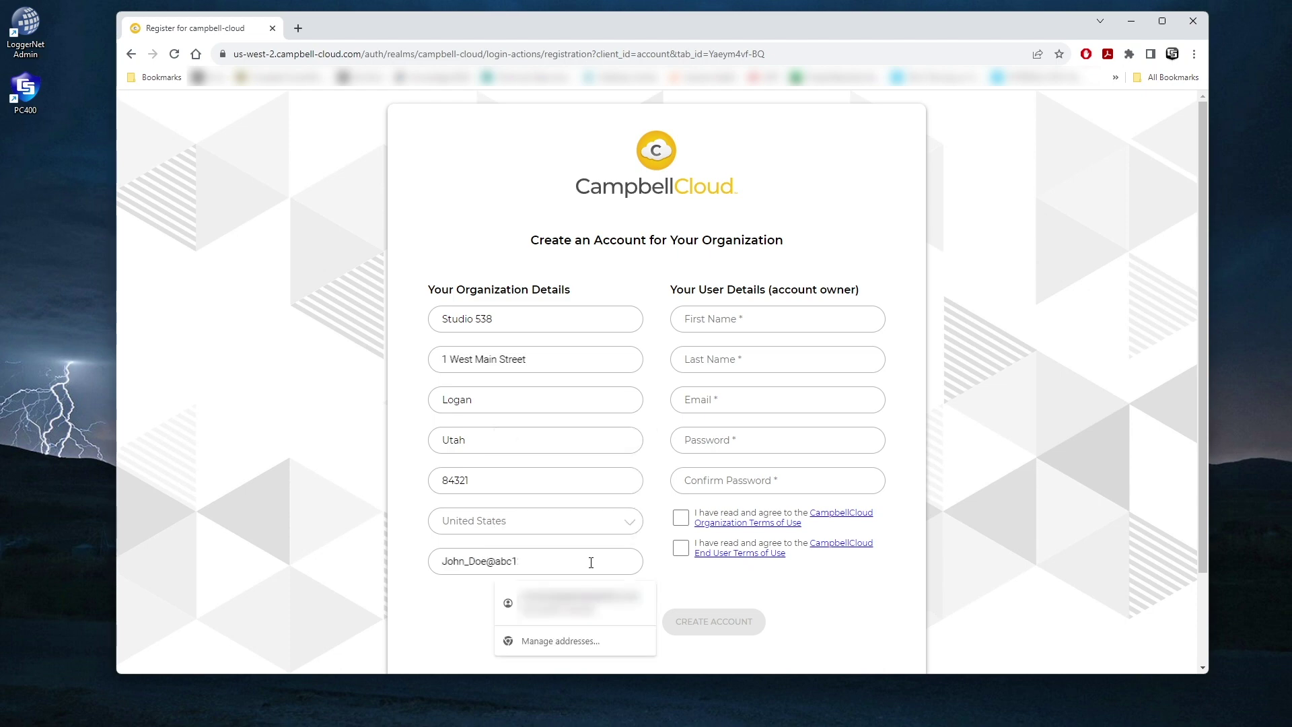
- Enter the owner's first and last name, email, password and matching confirmation
key(Tab)
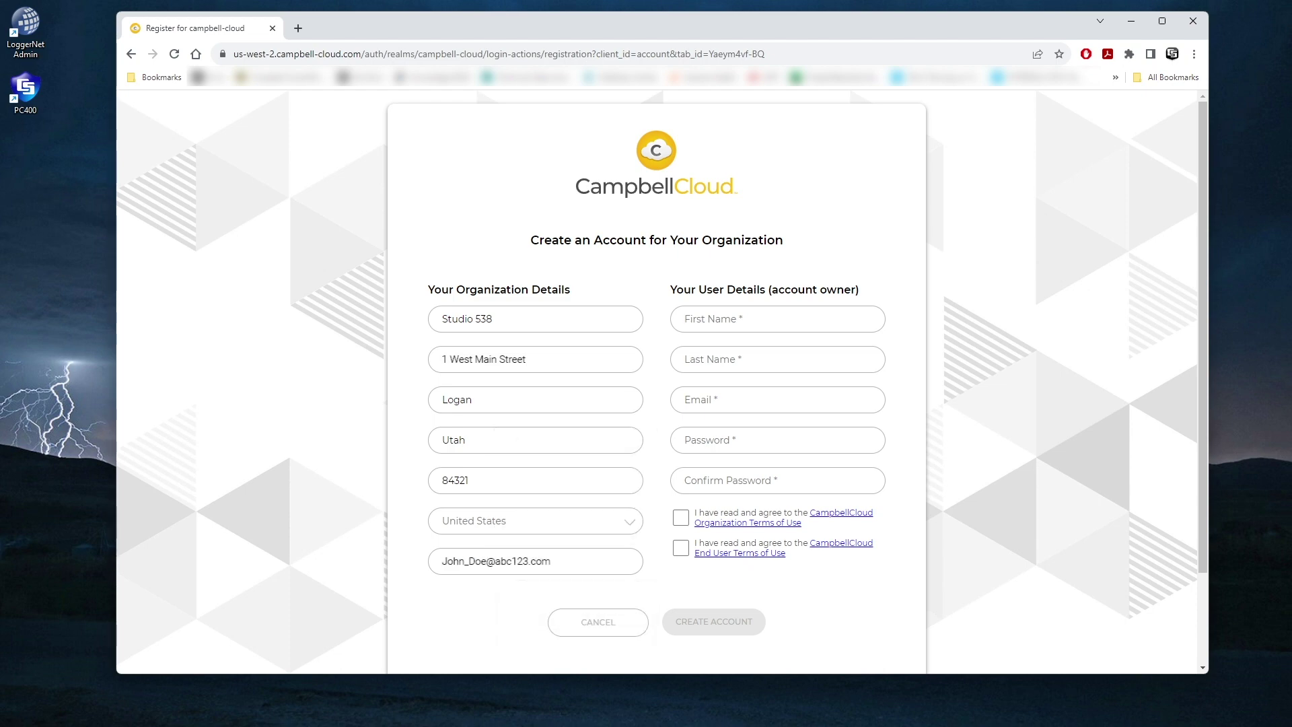
key(Tab)
key(Tab)
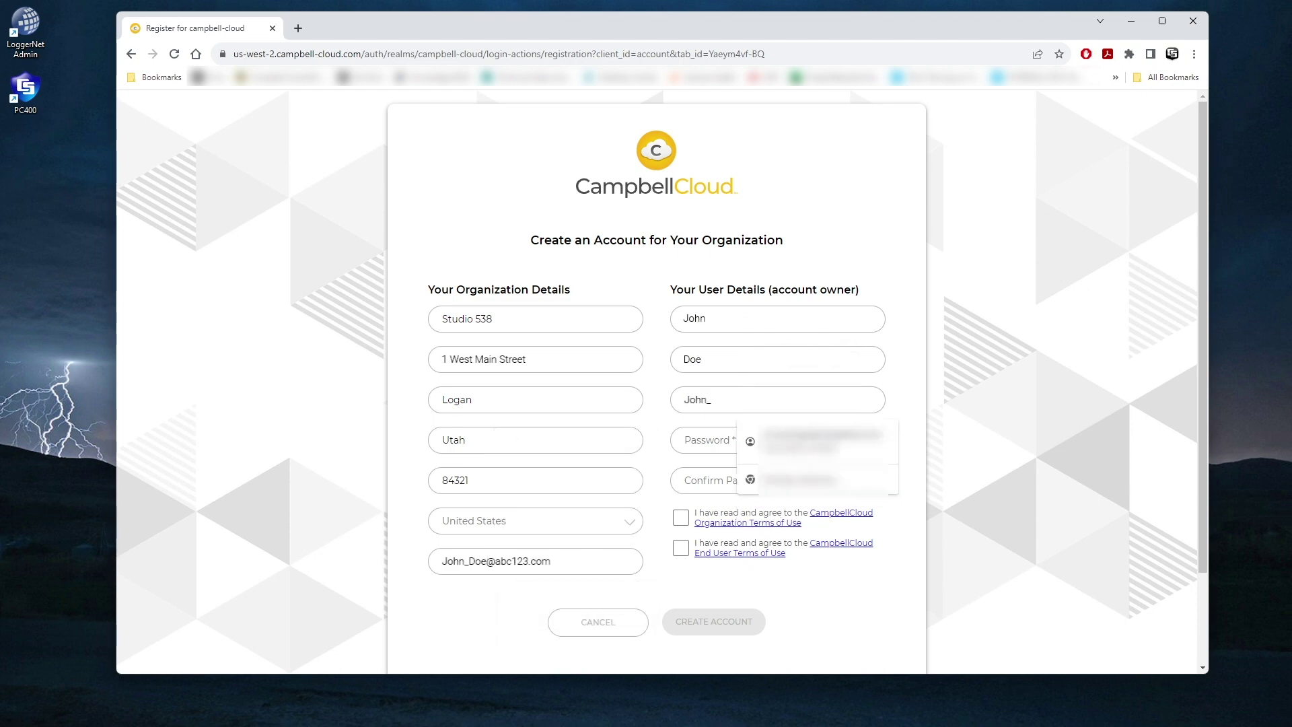
key(Tab)
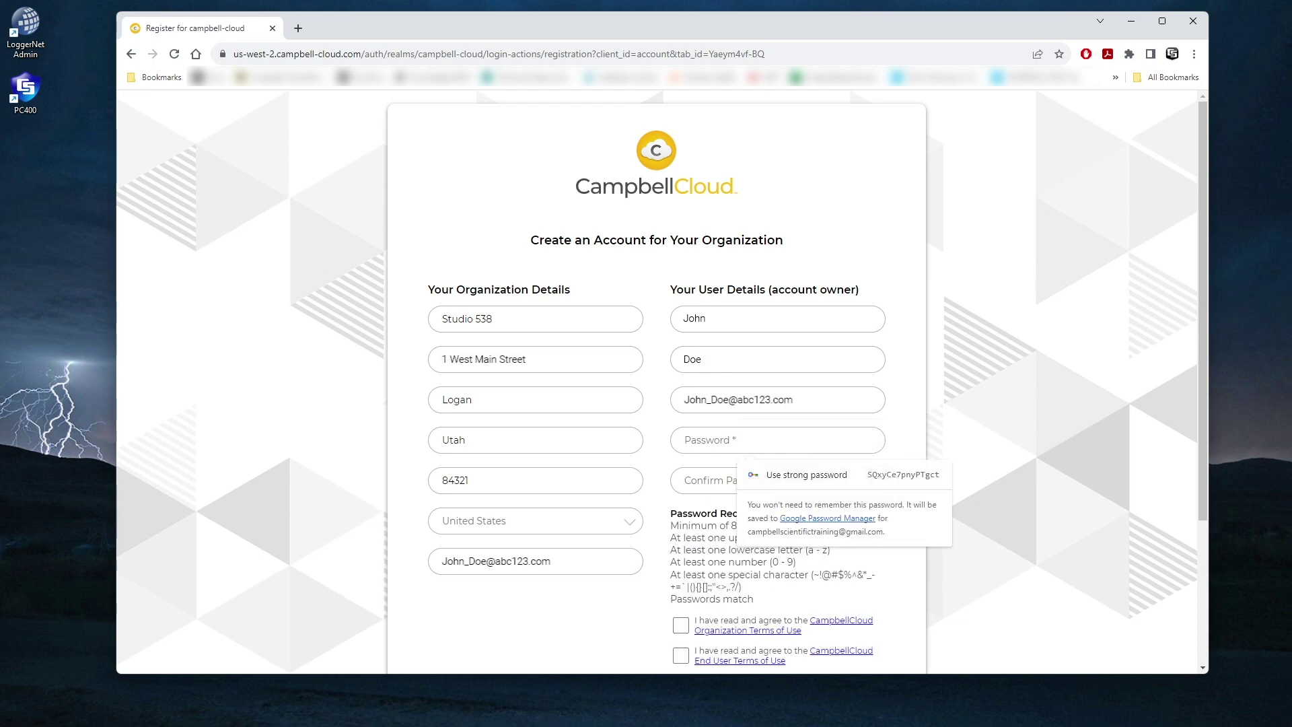
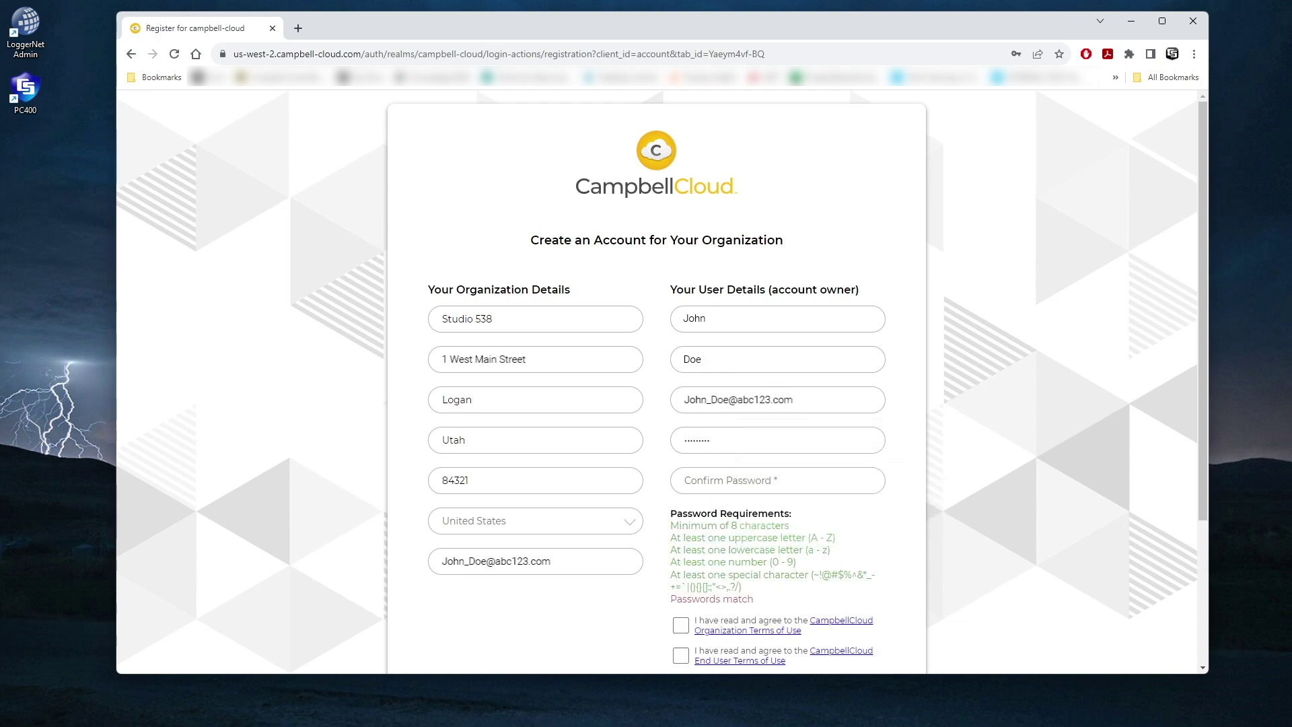
key(Tab)
scroll(853, 596, down, 1)
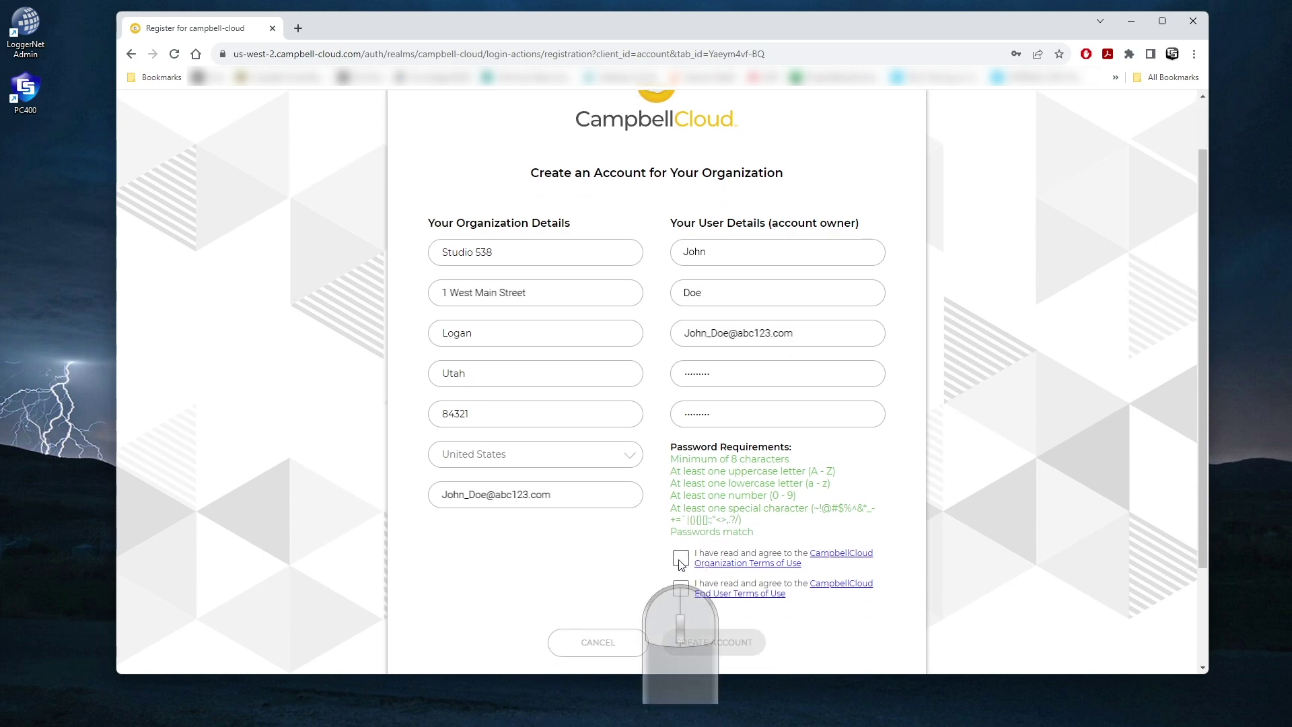
- Agree to the organization and end-user terms of use and submit the account registration
click(681, 558)
click(681, 589)
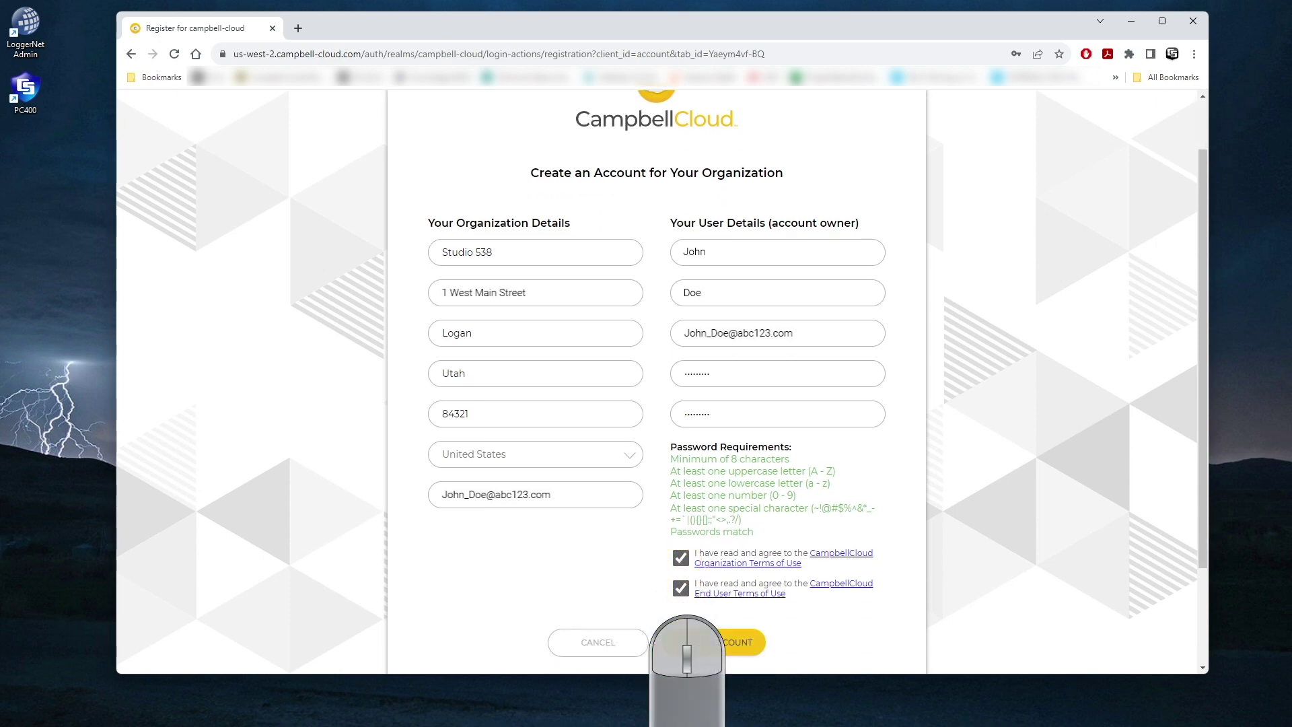
click(717, 643)
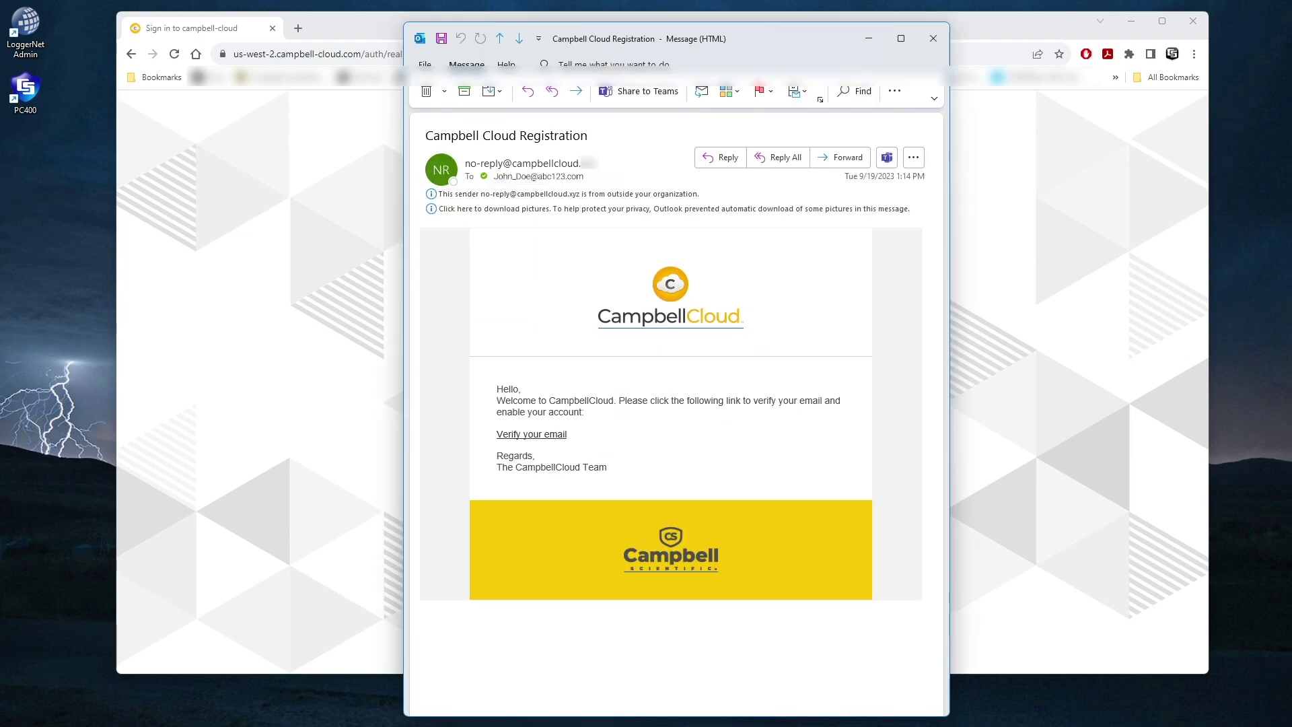
- Follow the 'Verify your email' link in the Campbell Cloud Registration email in Outlook
click(529, 438)
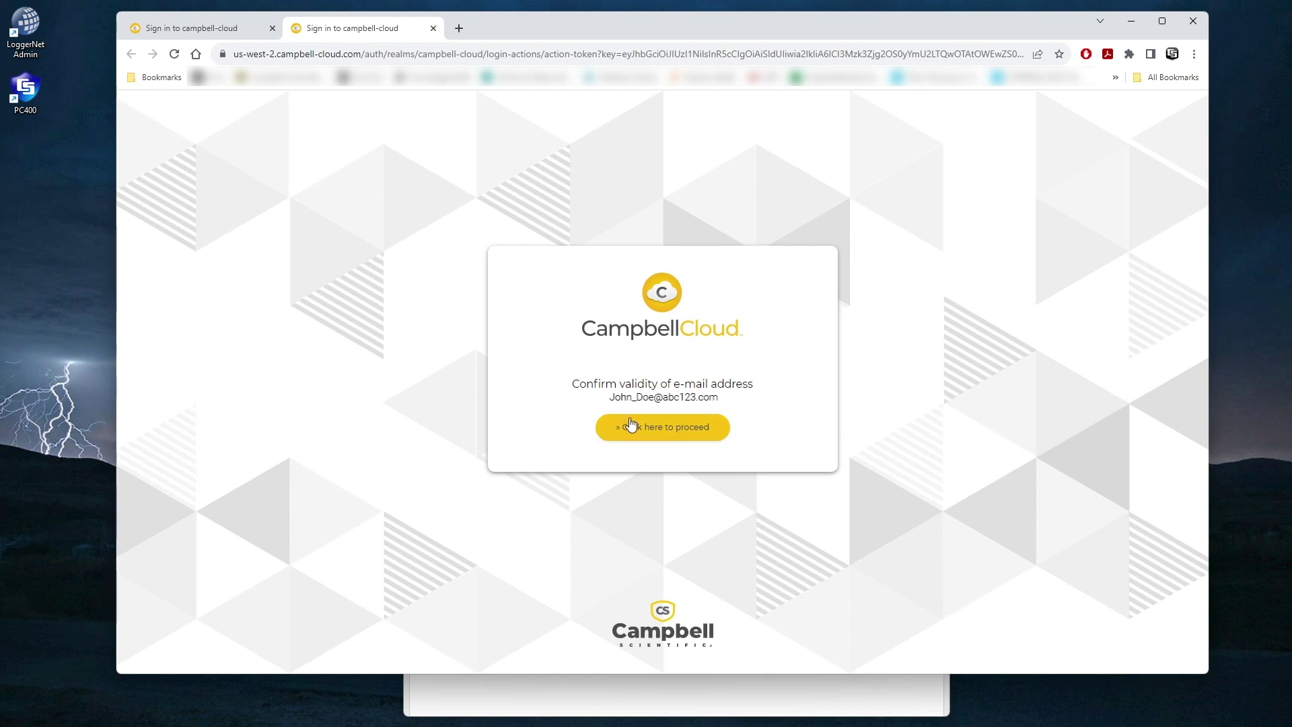
- Proceed on the confirm e-mail page so the address shows as verified
click(655, 428)
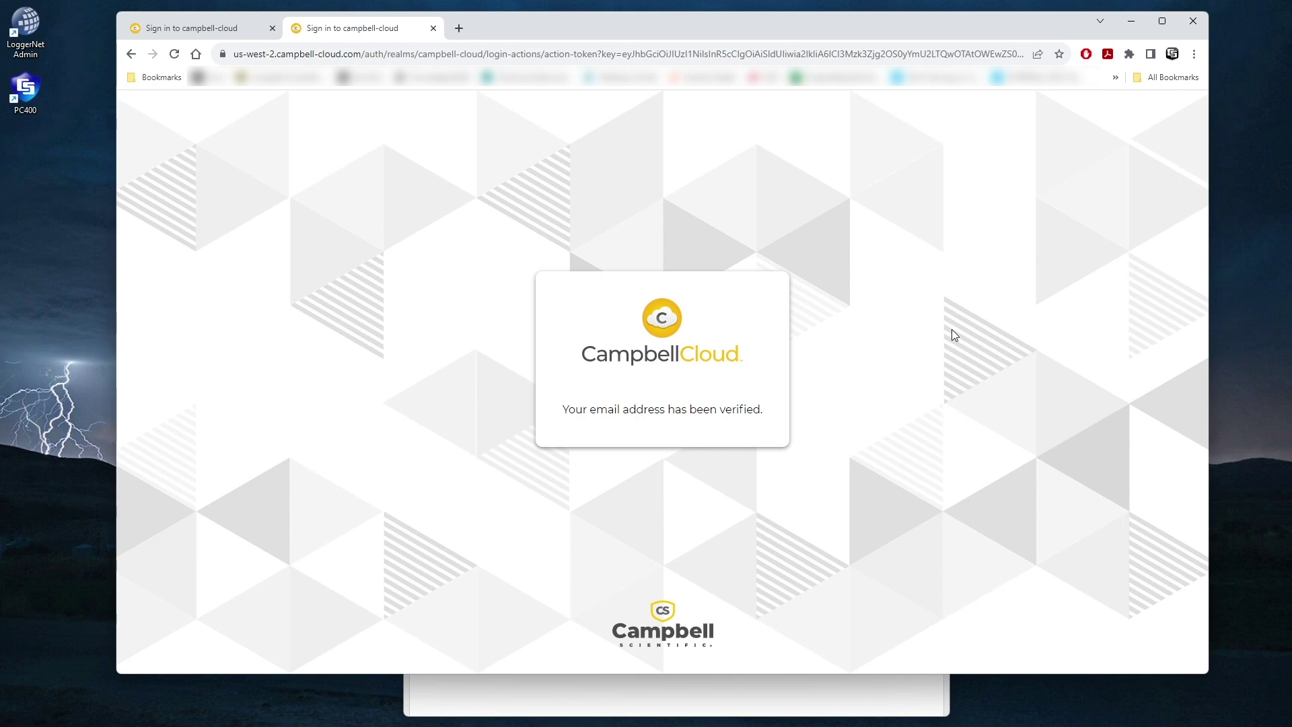
click(321, 116)
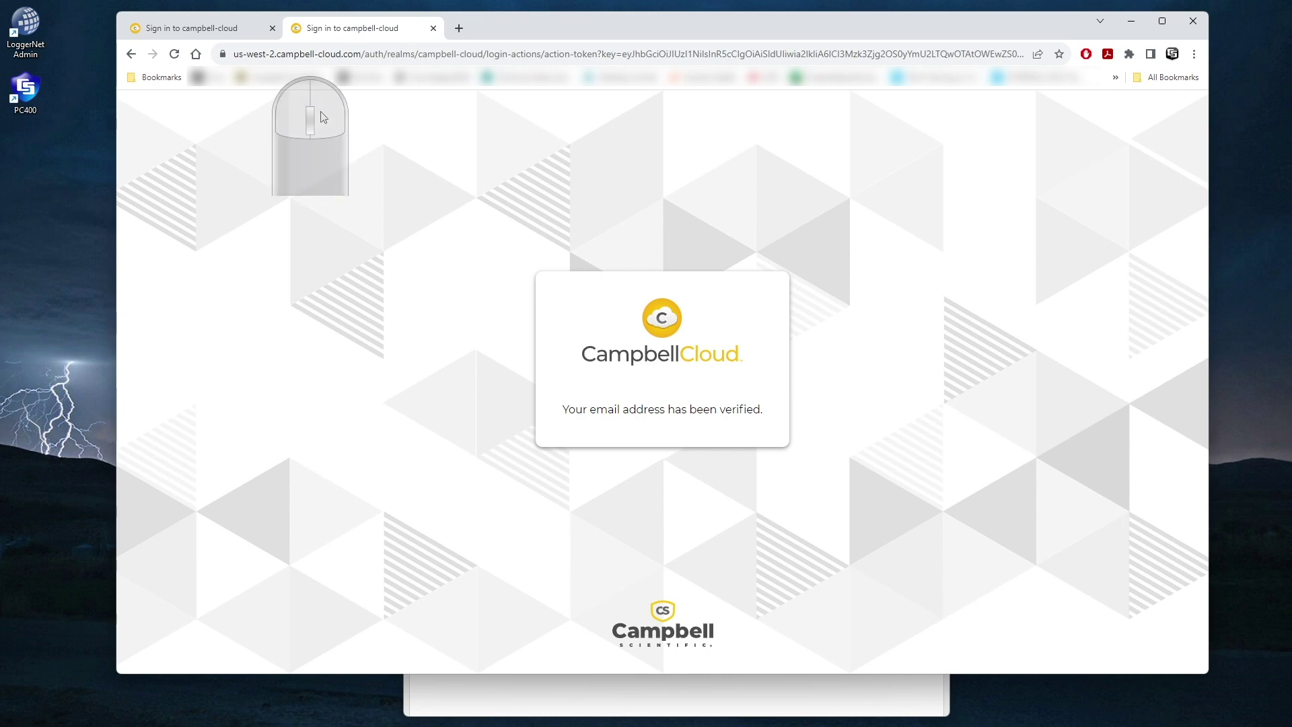
click(314, 54)
text(https://www.campbell-cloud.com)
key(Return)
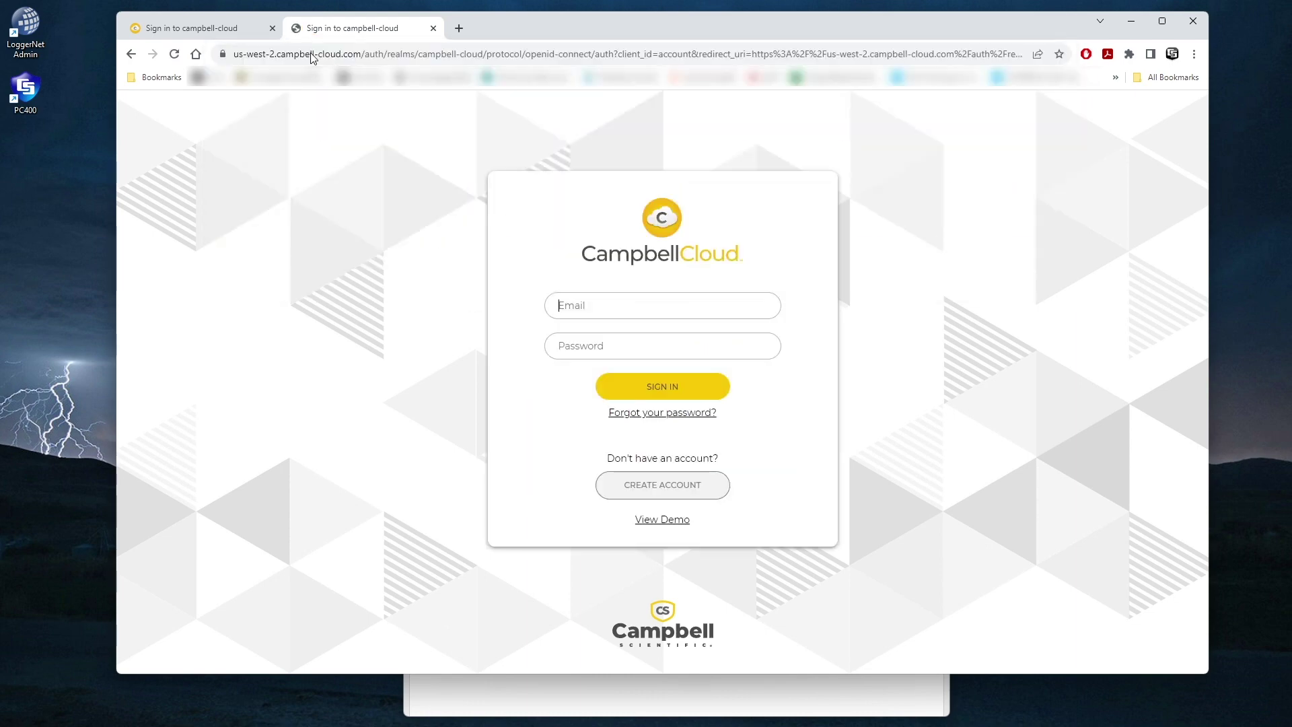
click(634, 300)
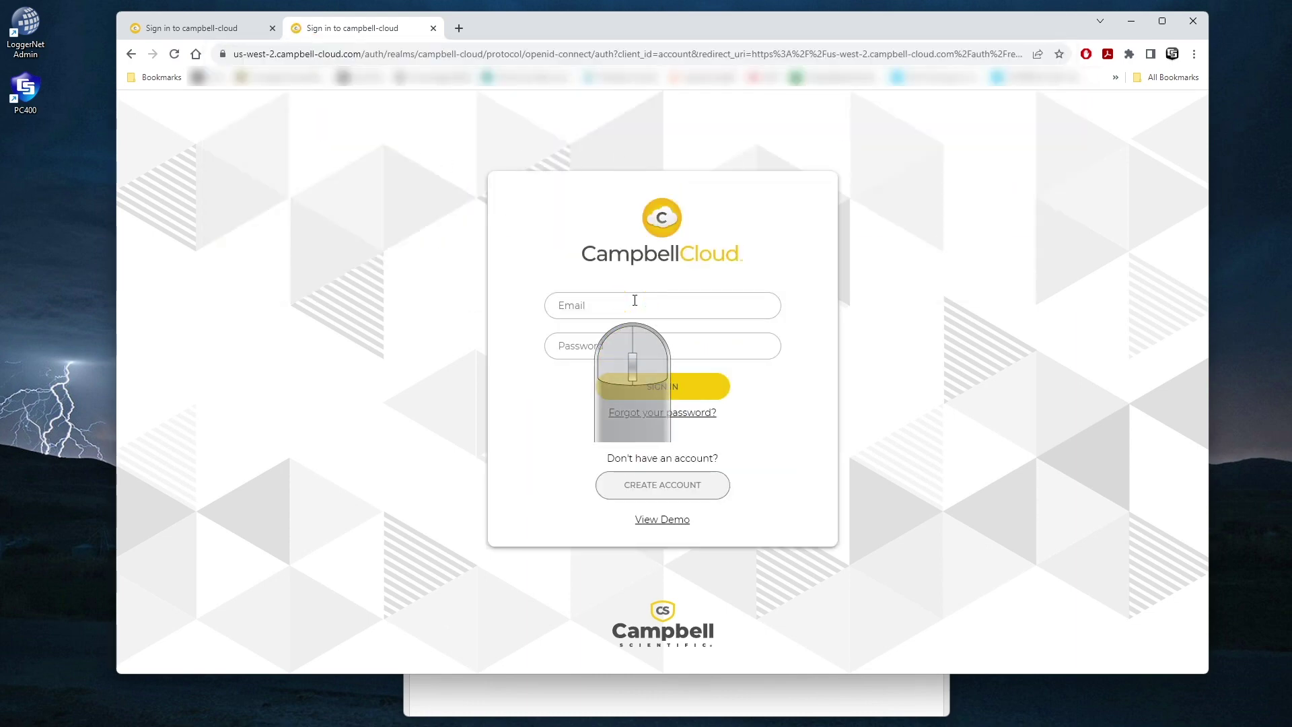
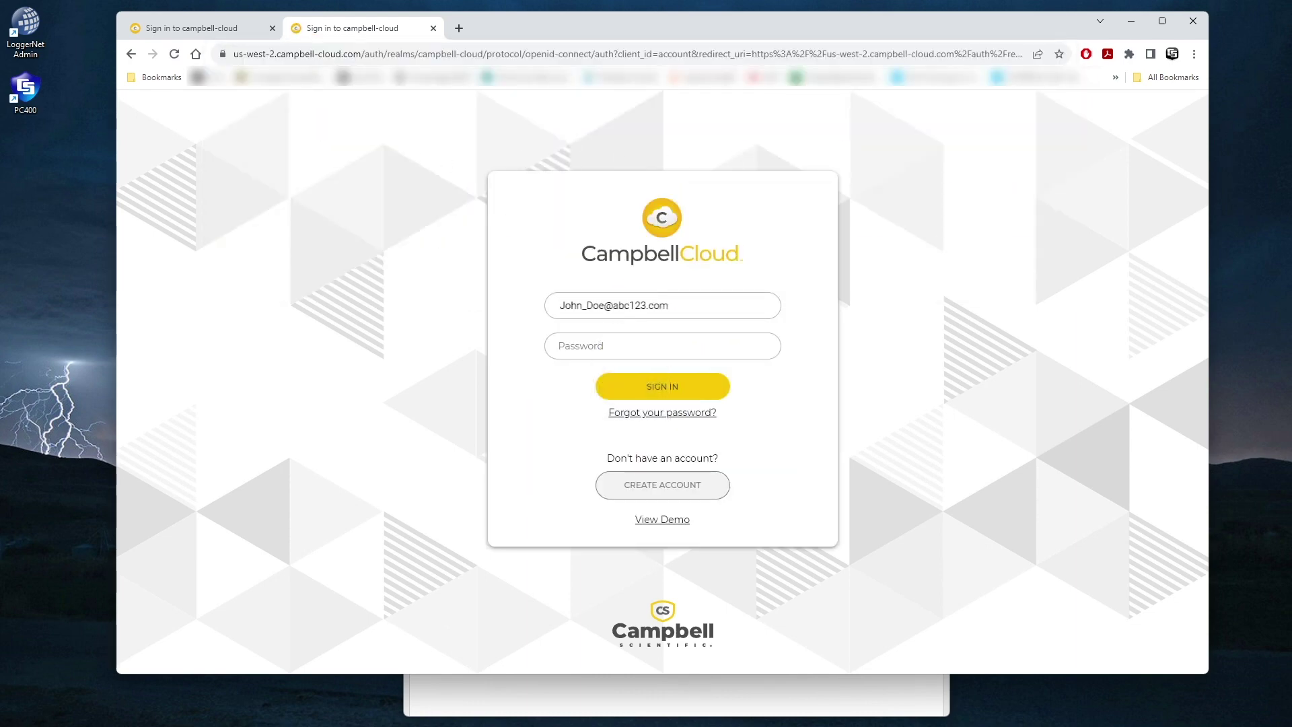
text(password)
key(Return)
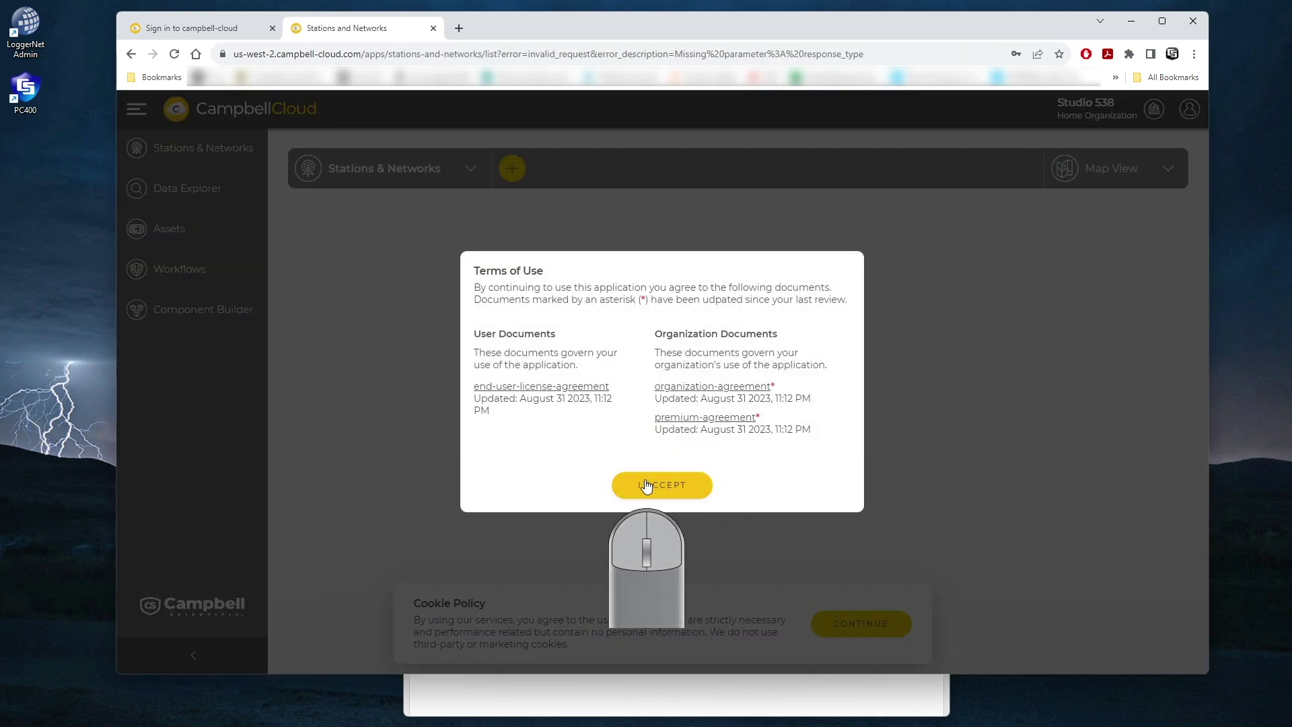
- Accept the Terms of Use dialog and the Cookie Policy banner, revealing the empty Stations & Networks dashboard
click(657, 489)
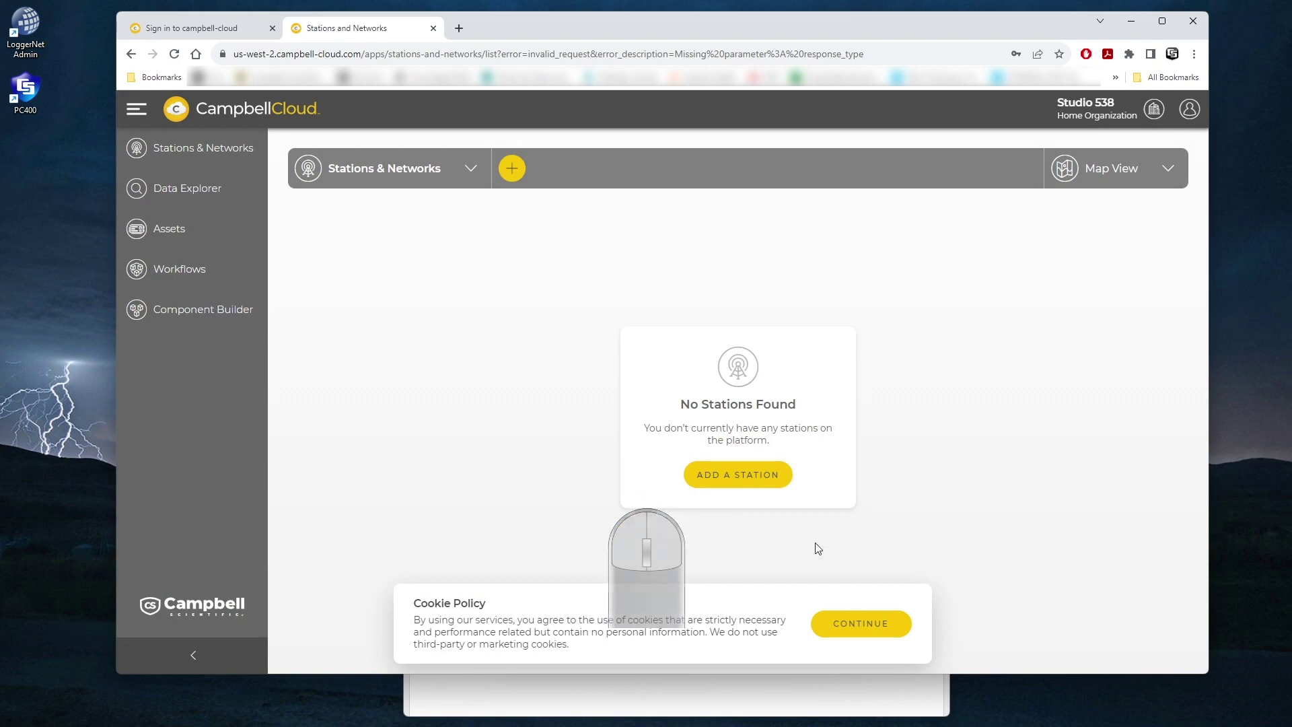
click(859, 623)
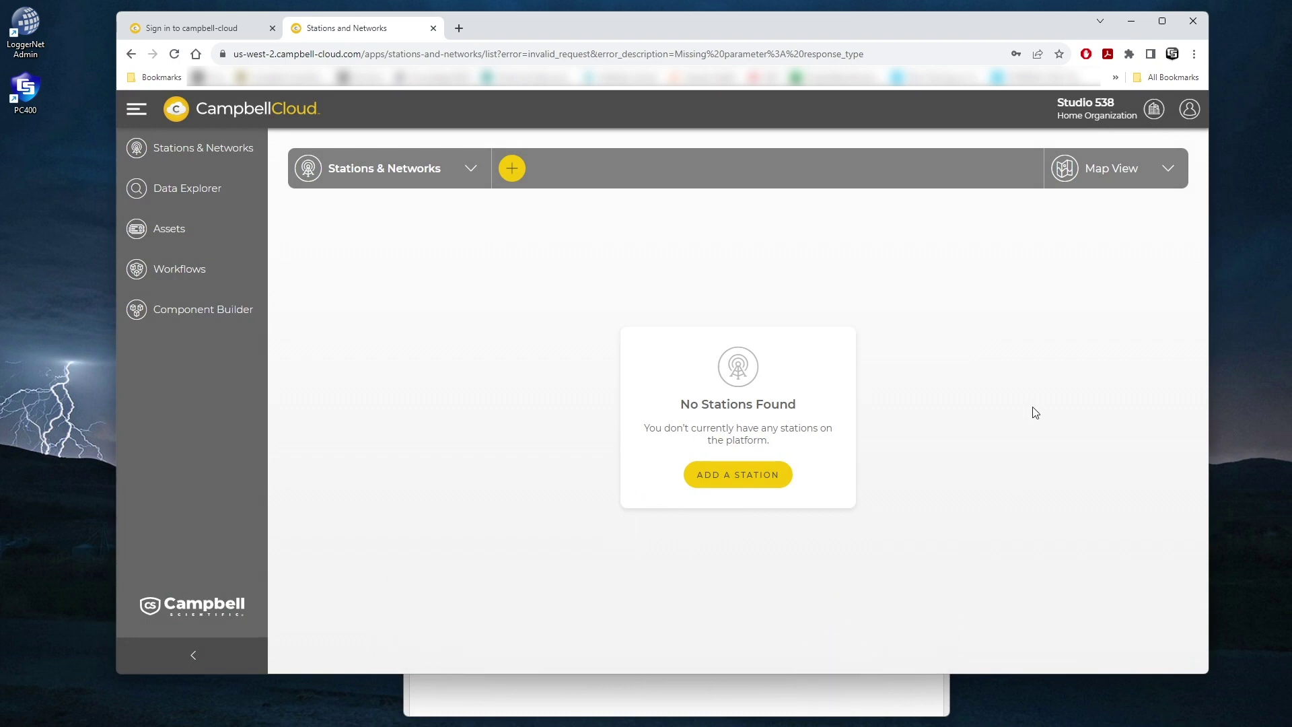